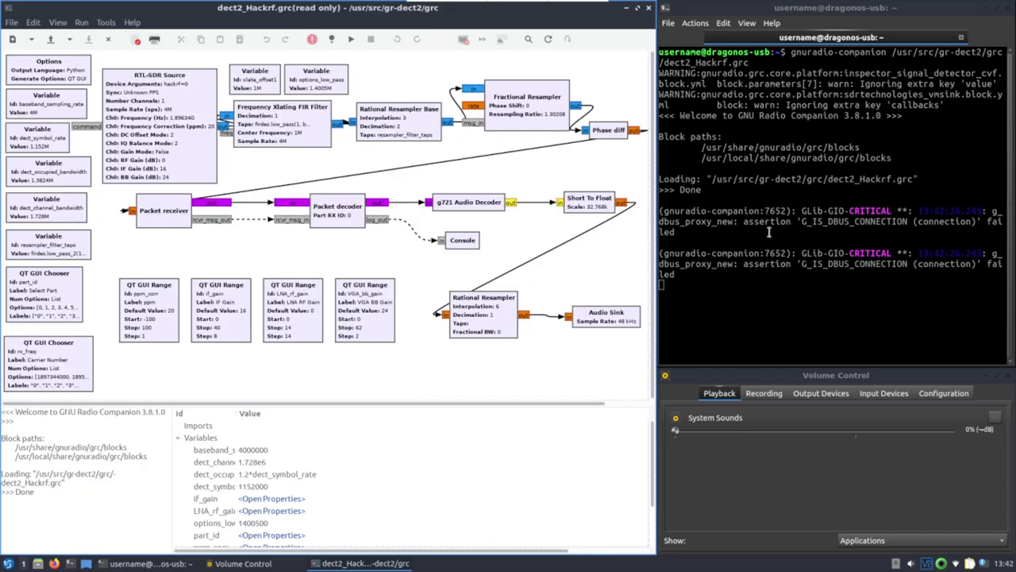
- Open the Run menu for the dect2 HackRF flowgraph
click(82, 22)
- Execute the flowgraph, then set Carrier Number to 23 and Select Part to 1
click(91, 44)
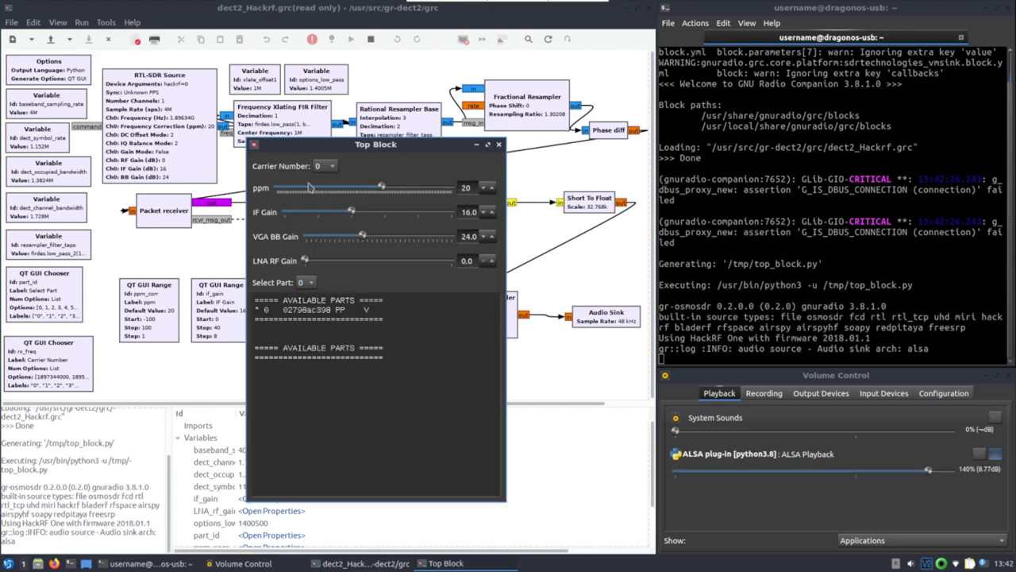
click(325, 166)
scroll(321, 238, down, 4)
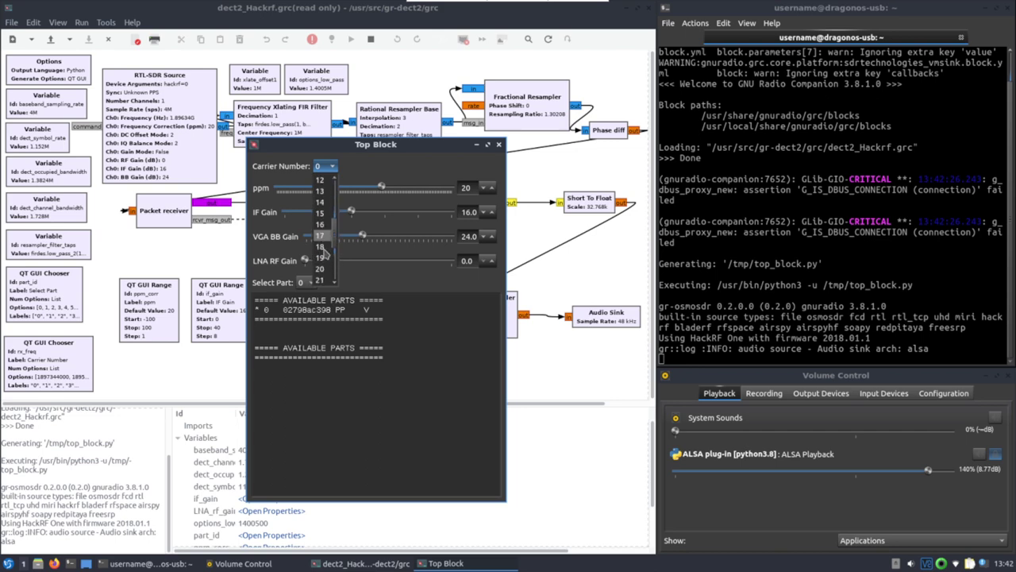
scroll(322, 262, down, 2)
click(322, 280)
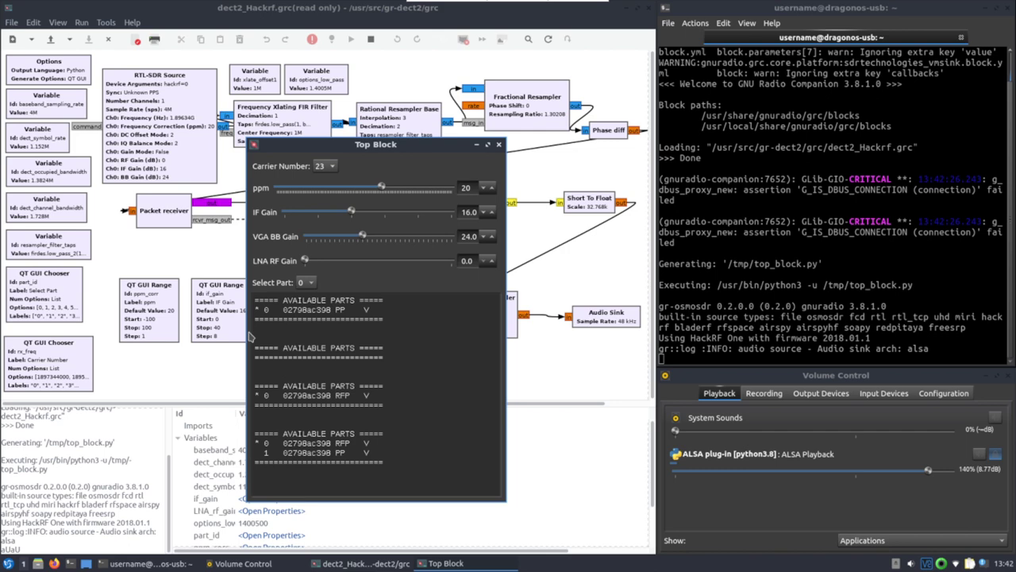
click(302, 284)
click(310, 303)
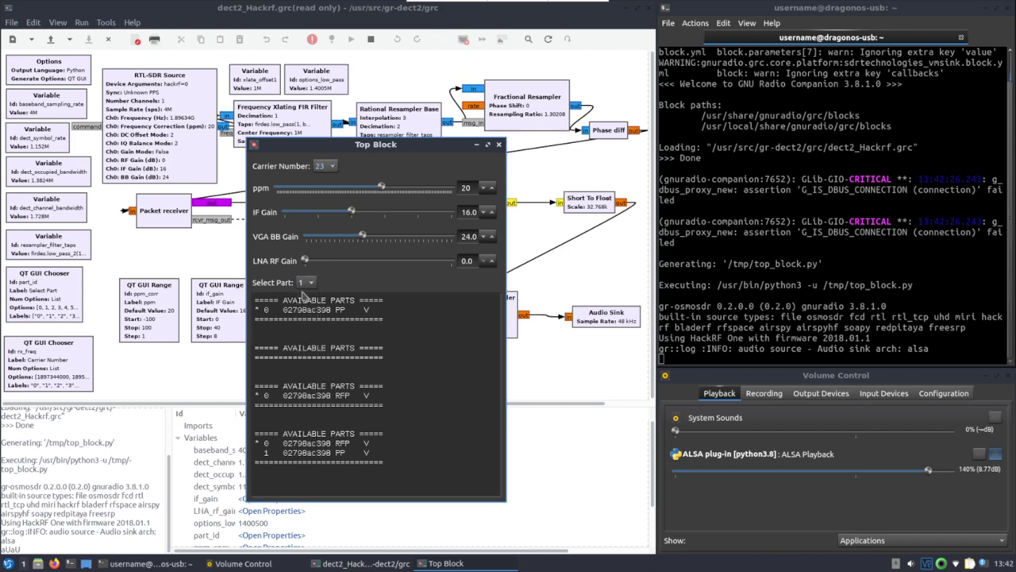